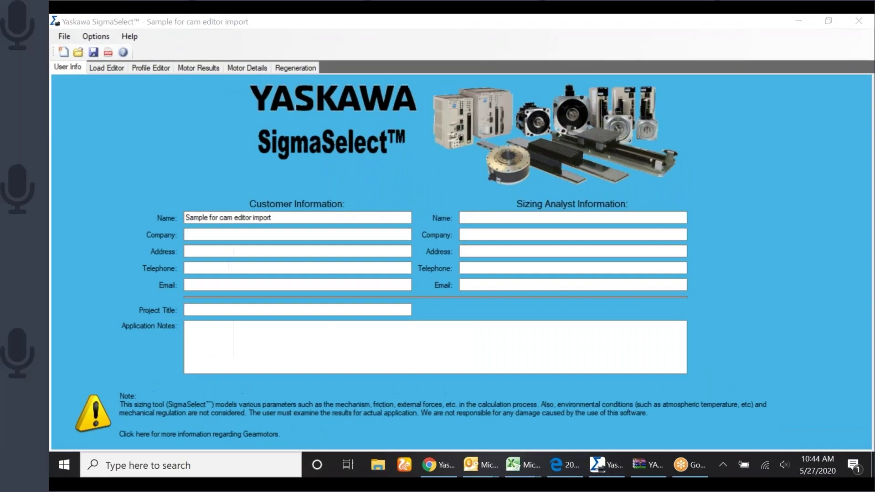
Review the rotation table load and motion profile, then list suitable SGM7G motors in Motor Results.
{"action": "left_click", "coordinate": [110, 69]}
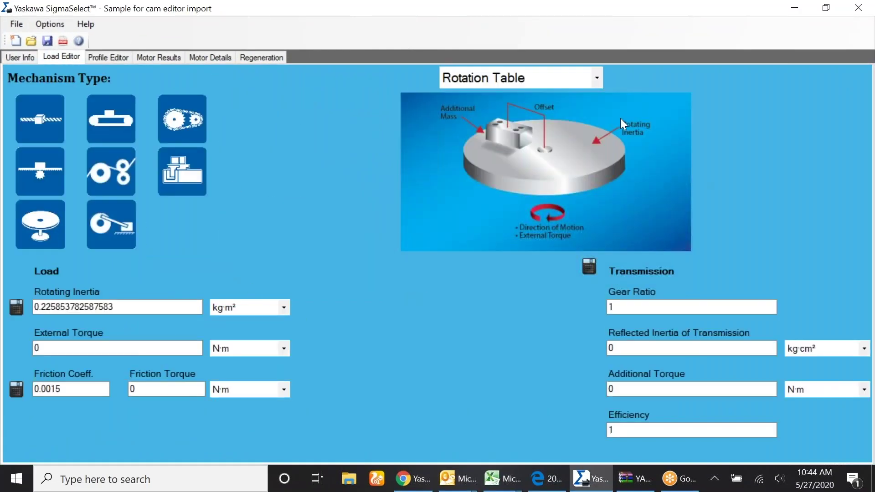
{"action": "left_click", "coordinate": [97, 55]}
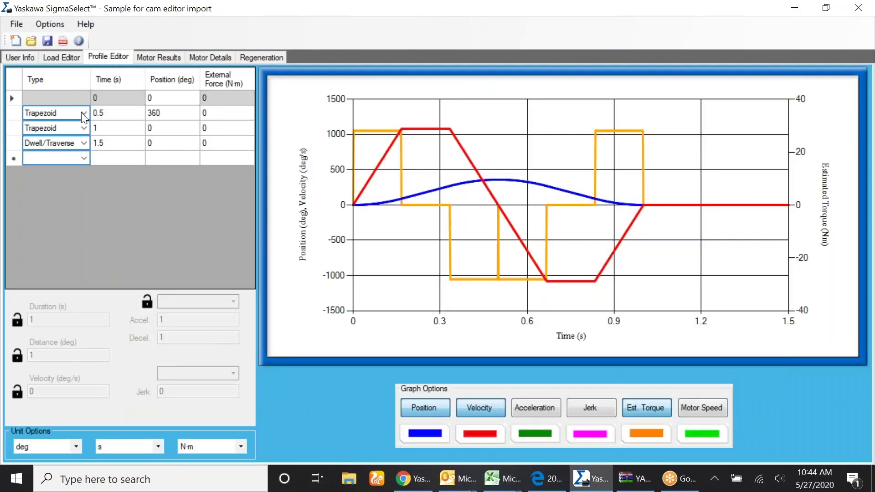
{"action": "left_click", "coordinate": [70, 52]}
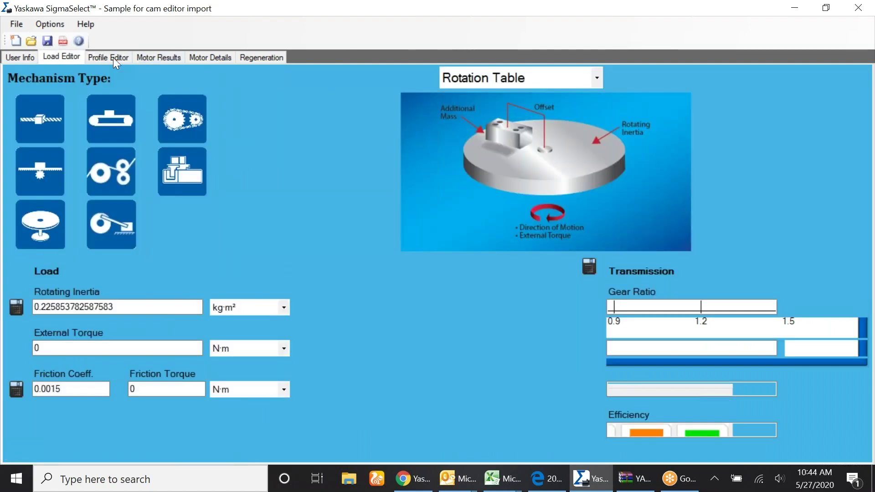
{"action": "left_click", "coordinate": [163, 55]}
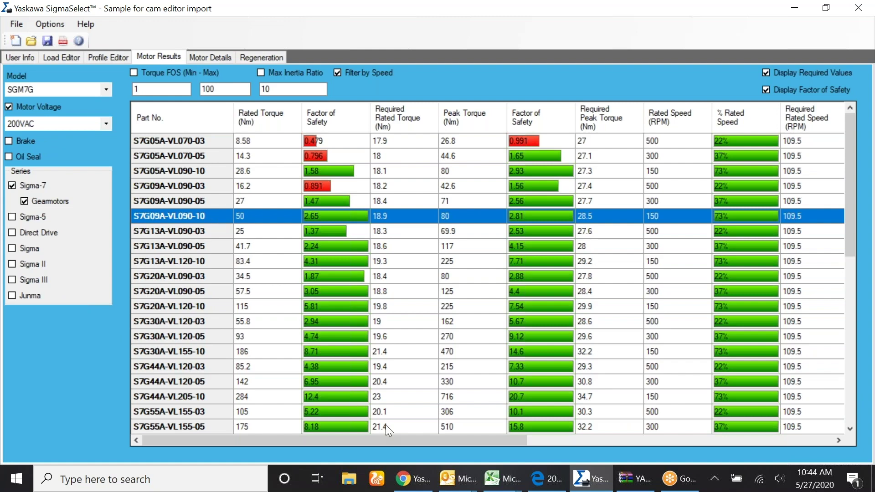
Review the S7G09A-VL090-10 motor details, then switch to the browser showing Yaskawa's homepage.
{"action": "left_click_drag", "start_coordinate": [408, 441], "coordinate": [336, 434]}
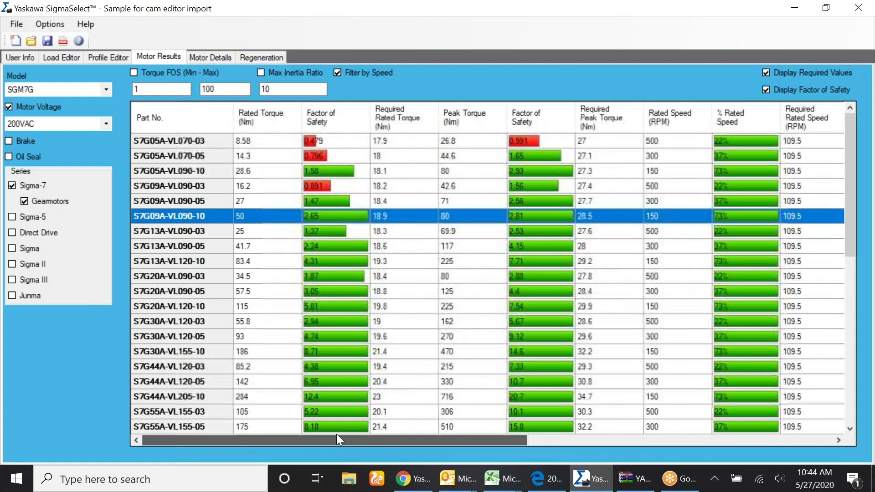
{"action": "left_click", "coordinate": [209, 55]}
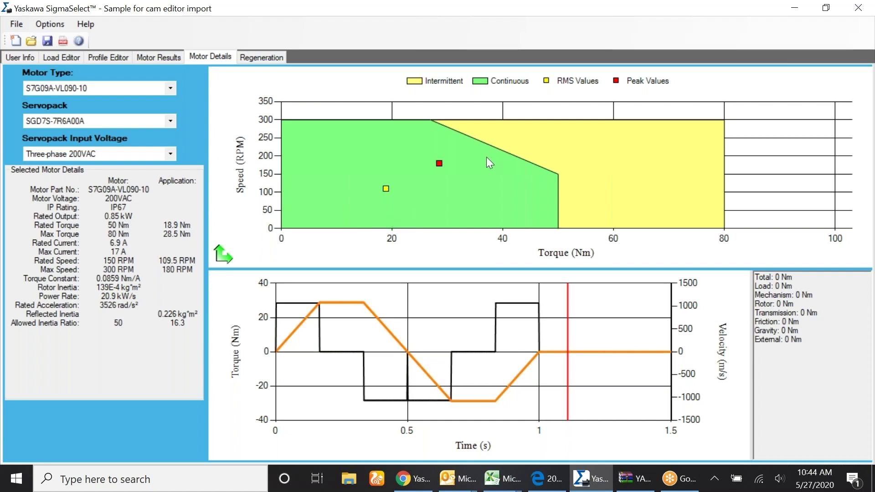
{"action": "key", "text": "alt+Tab"}
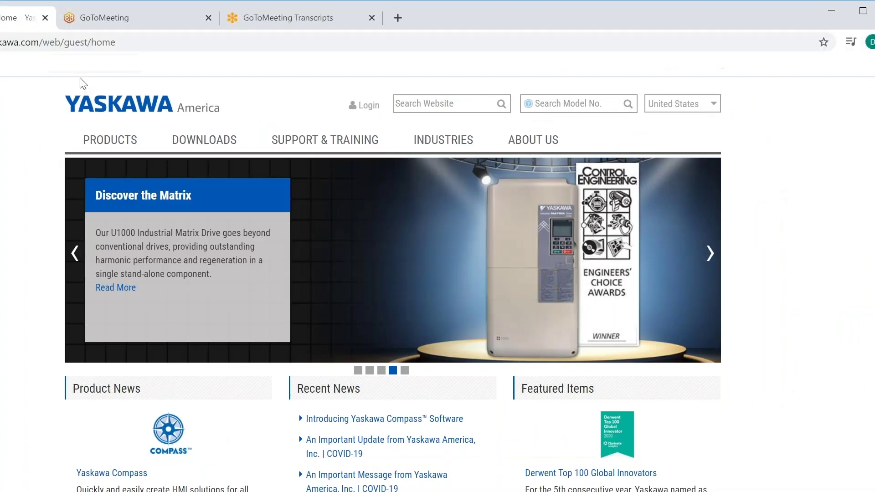
Open the Choosing a Servo page from the PRODUCTS > Motion menu.
{"action": "mouse_move", "coordinate": [127, 148]}
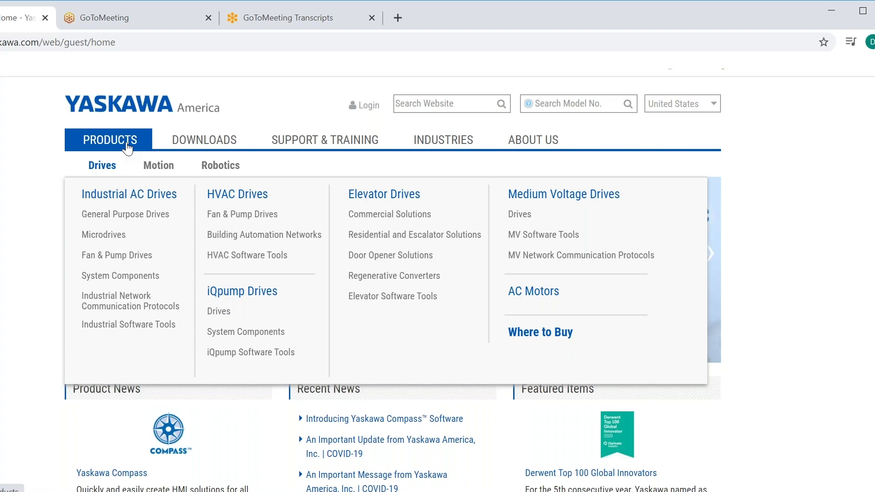
{"action": "mouse_move", "coordinate": [157, 173]}
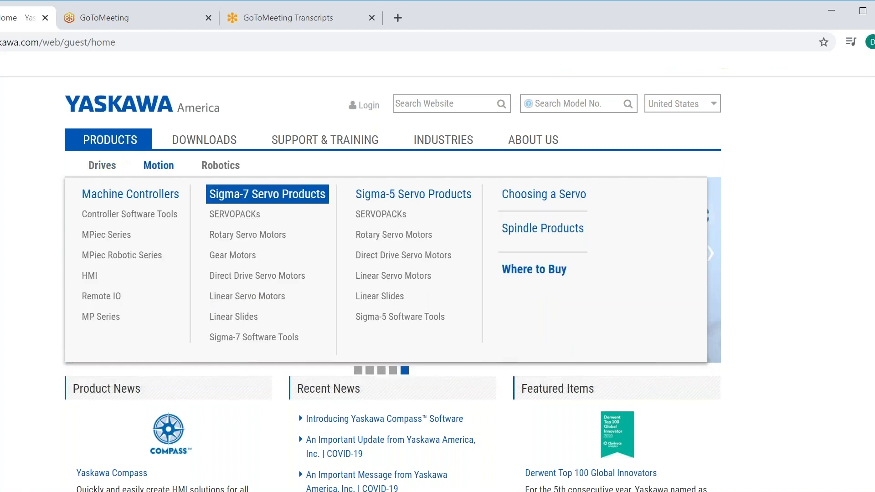
{"action": "left_click", "coordinate": [509, 199]}
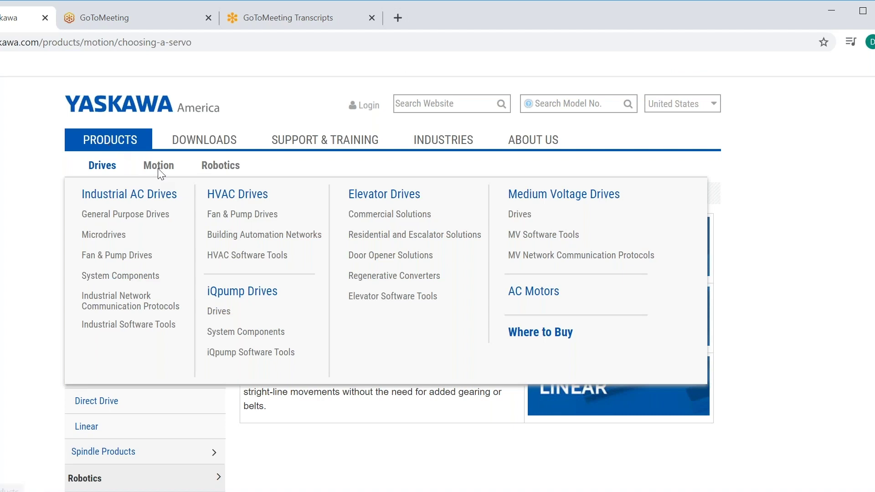
Go to the Sigma-7 Gear Motors listing and select the S7G Gear Motors product.
{"action": "mouse_move", "coordinate": [169, 170]}
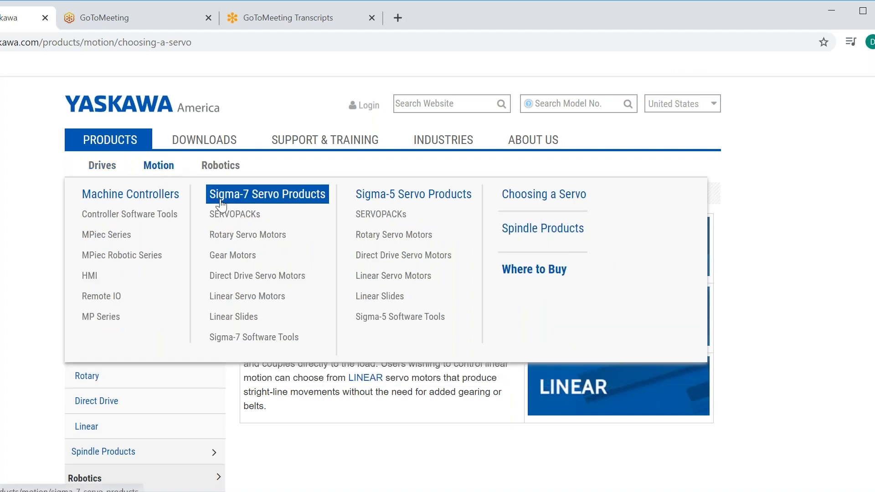
{"action": "left_click", "coordinate": [227, 260]}
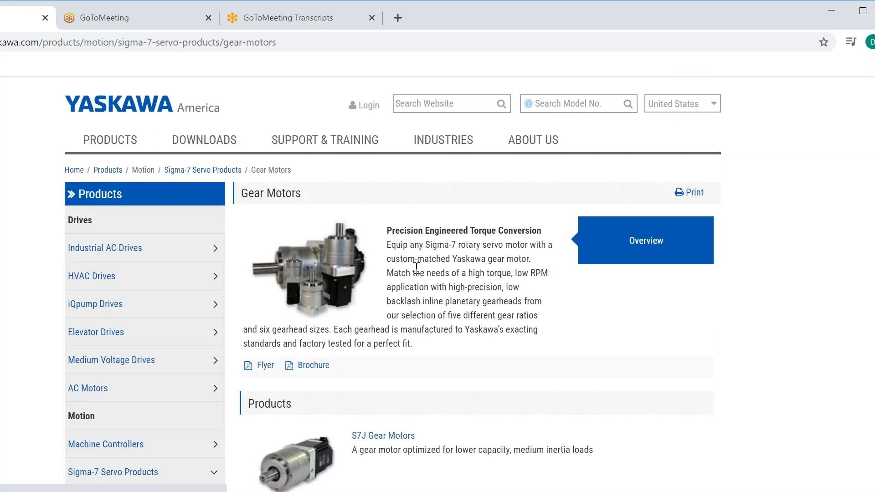
{"action": "scroll", "coordinate": [403, 275], "scroll_direction": "down", "scroll_amount": 7}
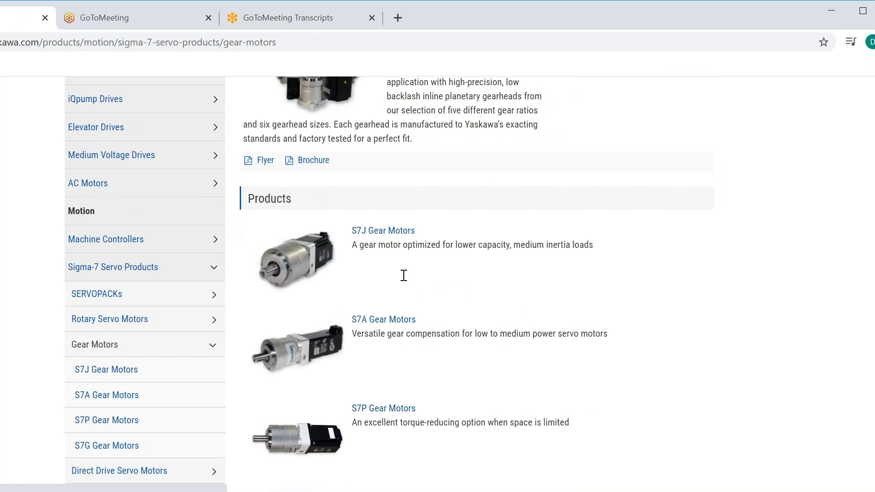
{"action": "scroll", "coordinate": [357, 228], "scroll_direction": "down", "scroll_amount": 3}
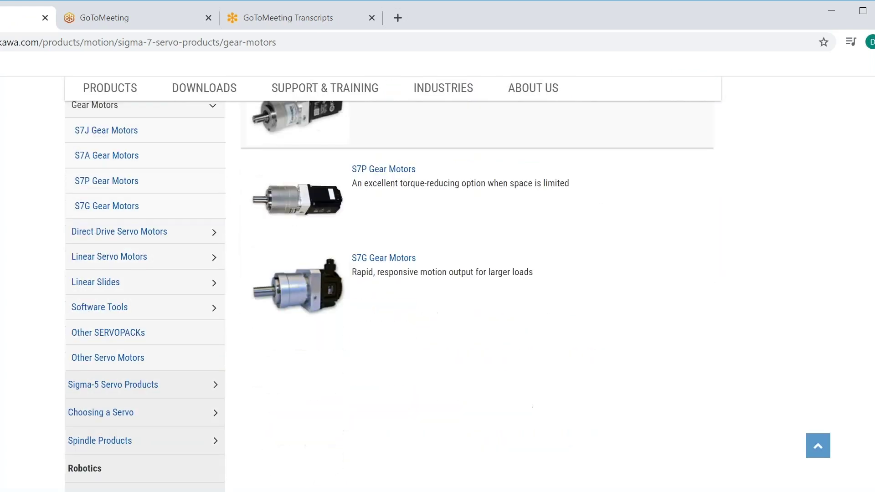
{"action": "left_click", "coordinate": [378, 258]}
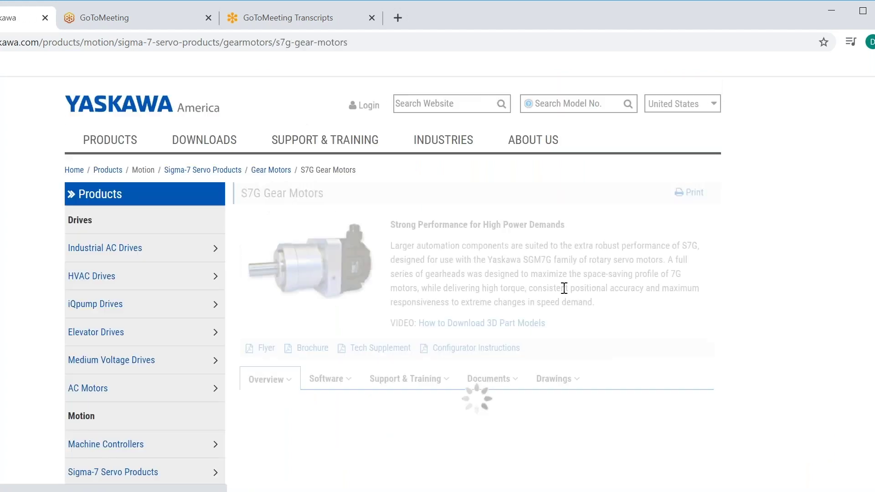
Browse the S7G Gear Motors page and launch its 3D Drawing Configurator from Drawings.
{"action": "scroll", "coordinate": [428, 182], "scroll_direction": "down", "scroll_amount": 4}
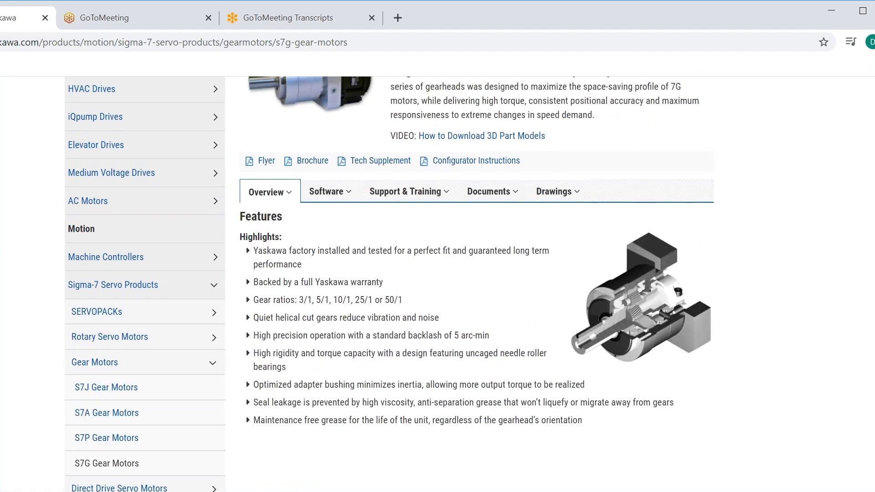
{"action": "scroll", "coordinate": [636, 360], "scroll_direction": "up", "scroll_amount": 3}
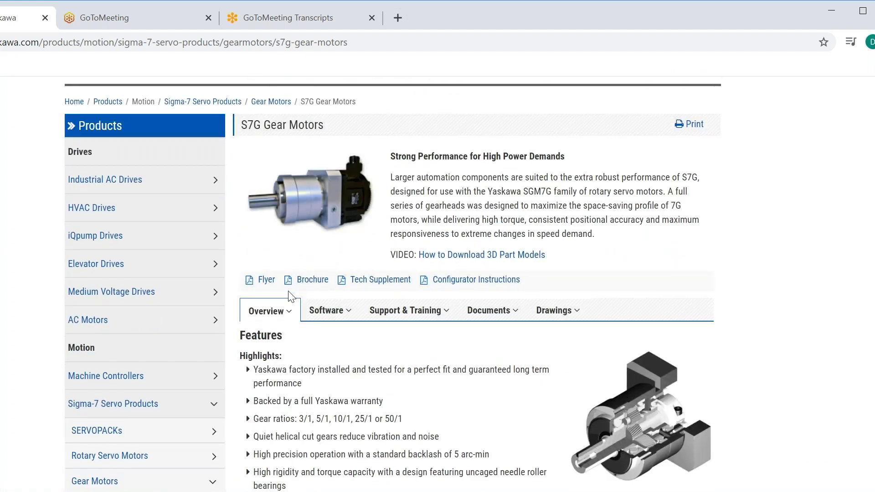
{"action": "scroll", "coordinate": [313, 363], "scroll_direction": "down", "scroll_amount": 3}
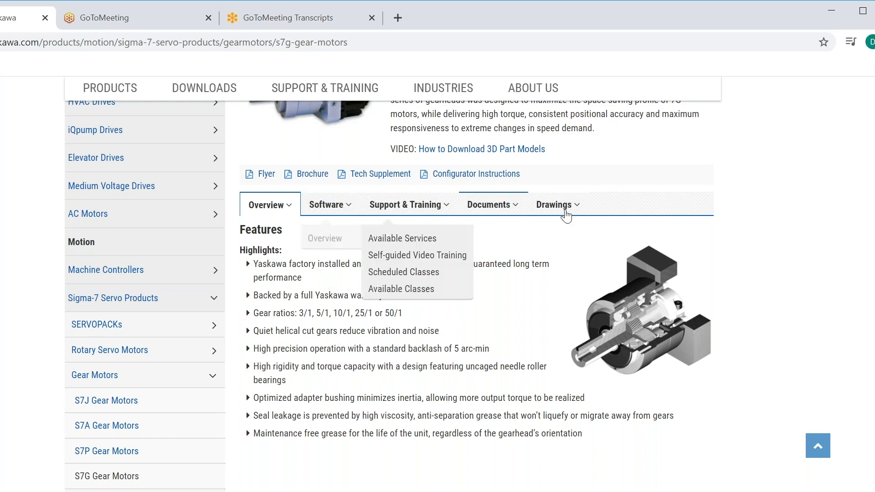
{"action": "mouse_move", "coordinate": [567, 216]}
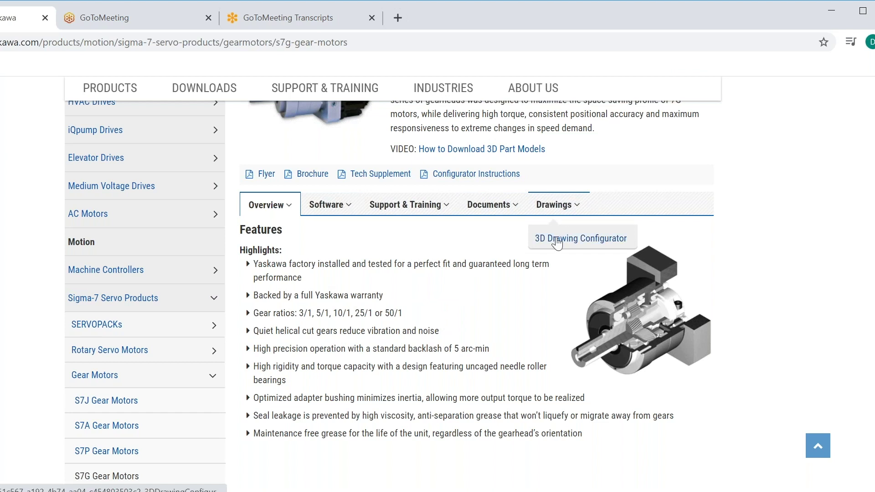
{"action": "left_click", "coordinate": [546, 244]}
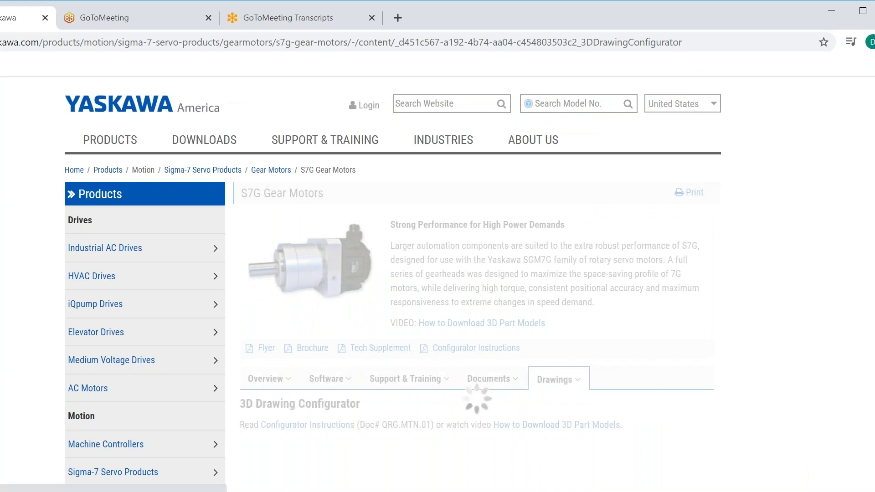
Choose part number S7G09A-VL090-10, the 10:1 200V 850W ABS gear motor, in the configurator.
{"action": "scroll", "coordinate": [396, 286], "scroll_direction": "down", "scroll_amount": 3}
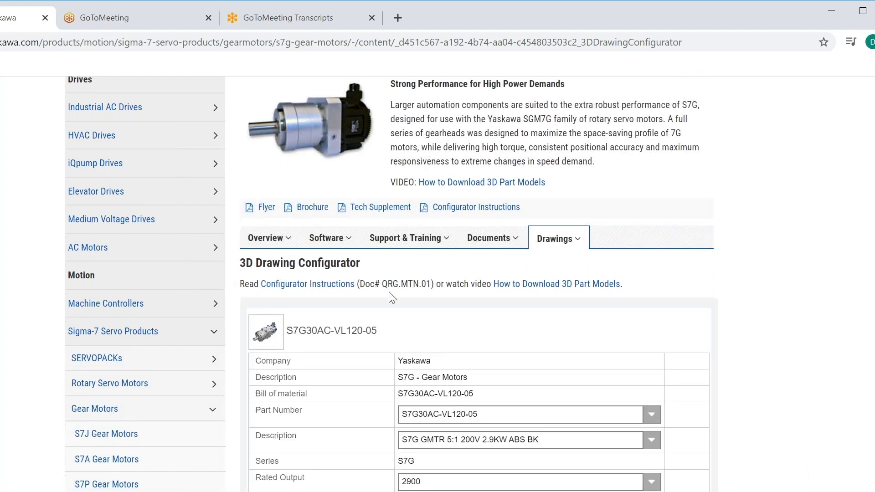
{"action": "scroll", "coordinate": [369, 297], "scroll_direction": "down", "scroll_amount": 2}
{"action": "scroll", "coordinate": [369, 297], "scroll_direction": "down", "scroll_amount": 4}
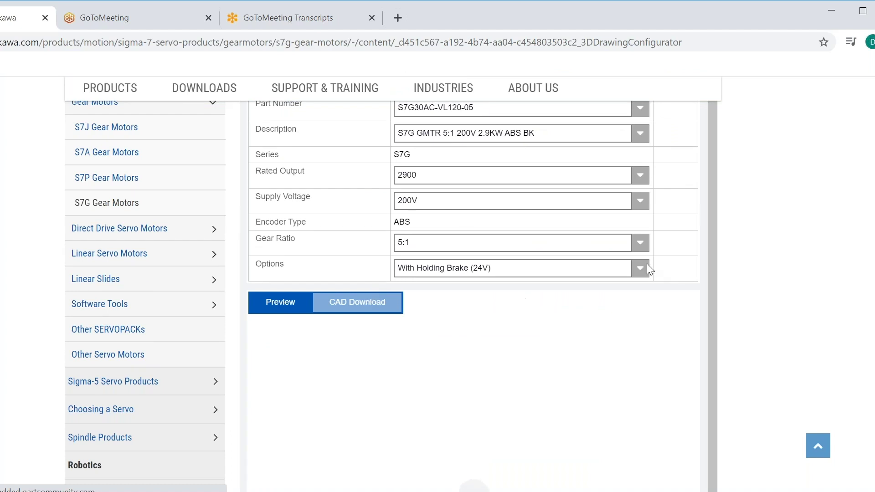
{"action": "scroll", "coordinate": [647, 264], "scroll_direction": "up", "scroll_amount": 4}
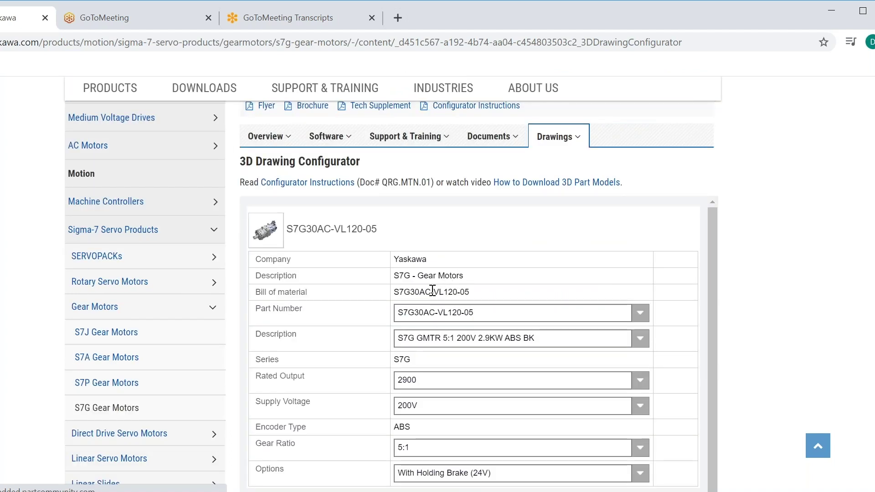
{"action": "left_click", "coordinate": [640, 313]}
{"action": "scroll", "coordinate": [556, 379], "scroll_direction": "down", "scroll_amount": 2}
{"action": "scroll", "coordinate": [554, 381], "scroll_direction": "down", "scroll_amount": 1}
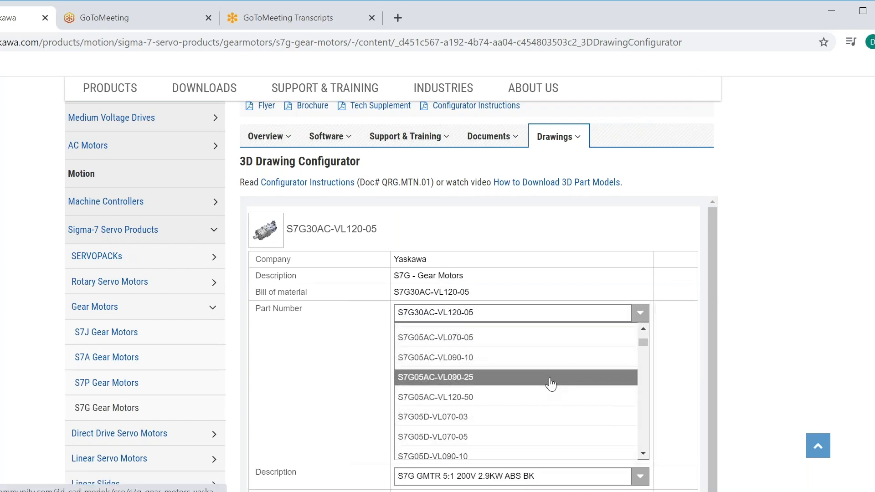
{"action": "scroll", "coordinate": [551, 384], "scroll_direction": "down", "scroll_amount": 3}
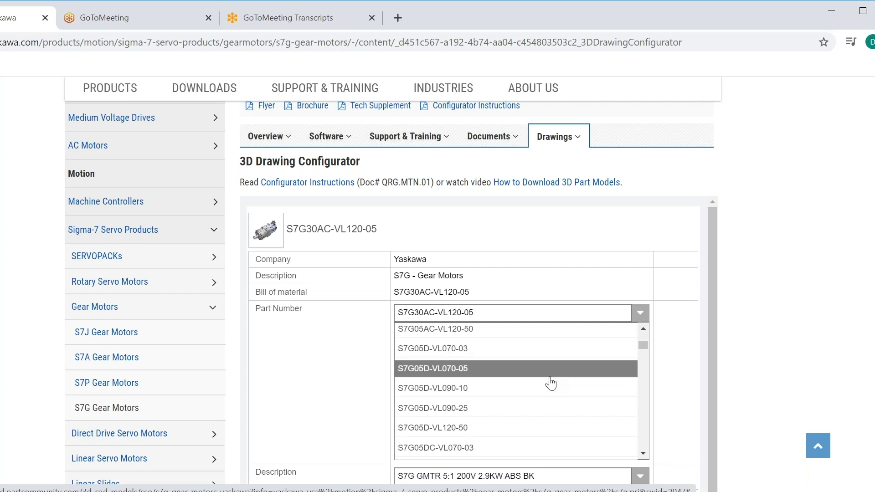
{"action": "scroll", "coordinate": [551, 384], "scroll_direction": "down", "scroll_amount": 3}
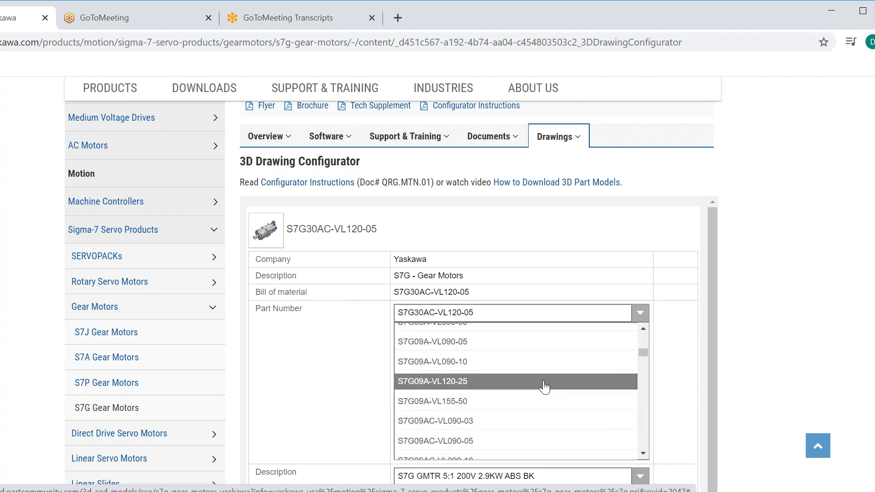
{"action": "left_click", "coordinate": [468, 364]}
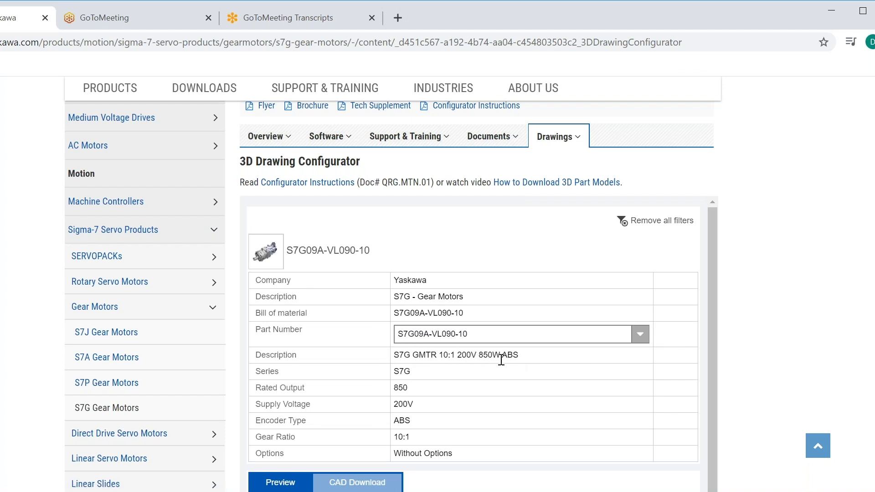
Update the configurator preview to generate a 3D model of the S7G09A-VL090-10 gear motor.
{"action": "scroll", "coordinate": [425, 395], "scroll_direction": "down", "scroll_amount": 2}
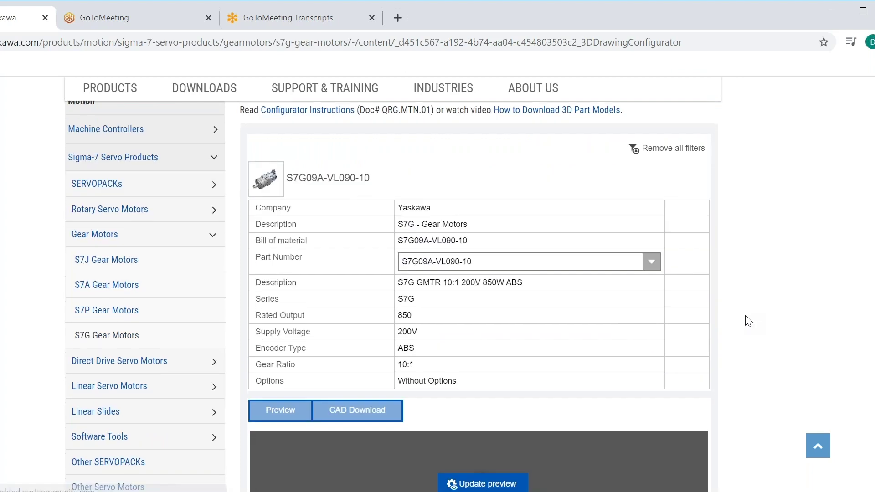
{"action": "scroll", "coordinate": [746, 322], "scroll_direction": "down", "scroll_amount": 5}
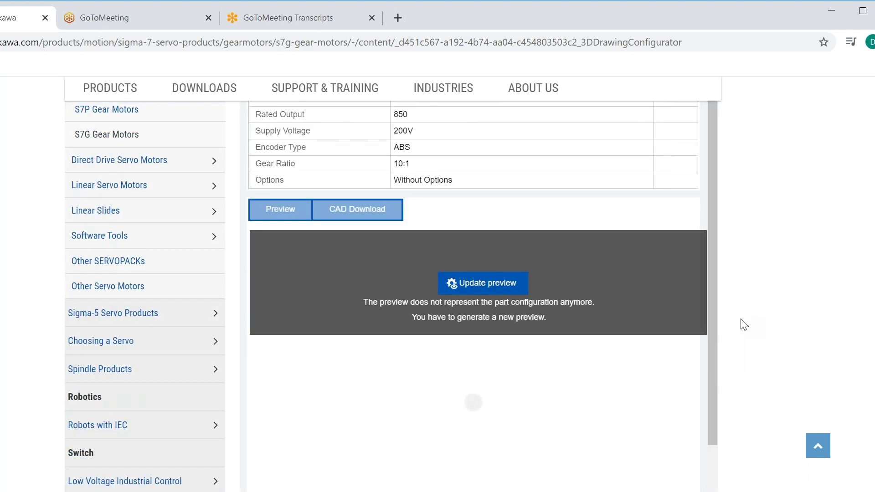
{"action": "scroll", "coordinate": [744, 324], "scroll_direction": "down", "scroll_amount": 2}
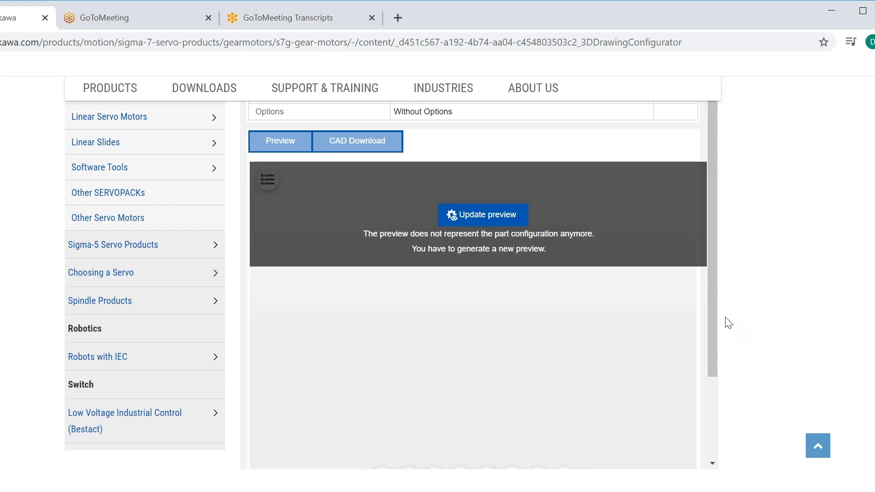
{"action": "left_click", "coordinate": [492, 213]}
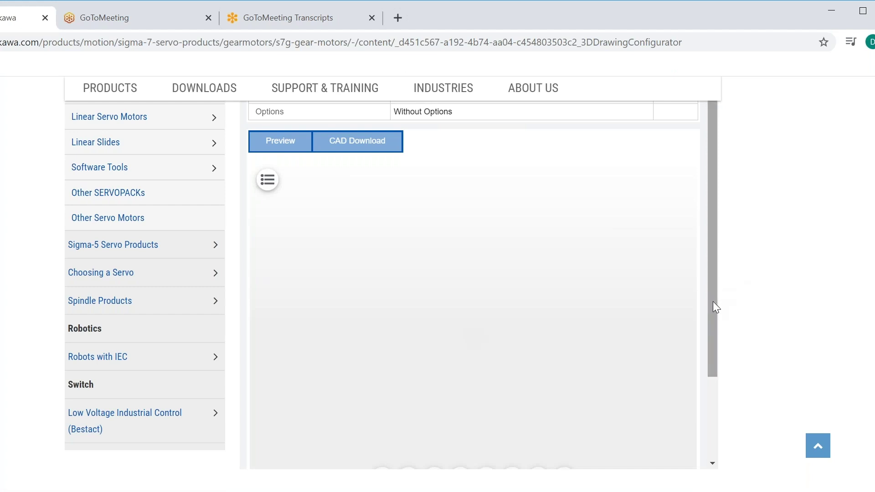
{"action": "left_click_drag", "start_coordinate": [713, 301], "coordinate": [709, 329]}
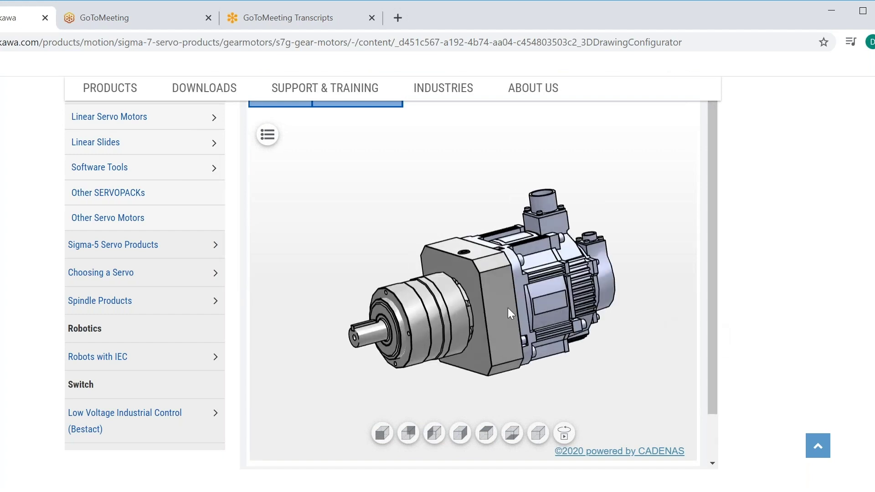
Rotate the gear motor model to a side view and bring up the CAD download options.
{"action": "left_click_drag", "start_coordinate": [508, 308], "coordinate": [335, 268]}
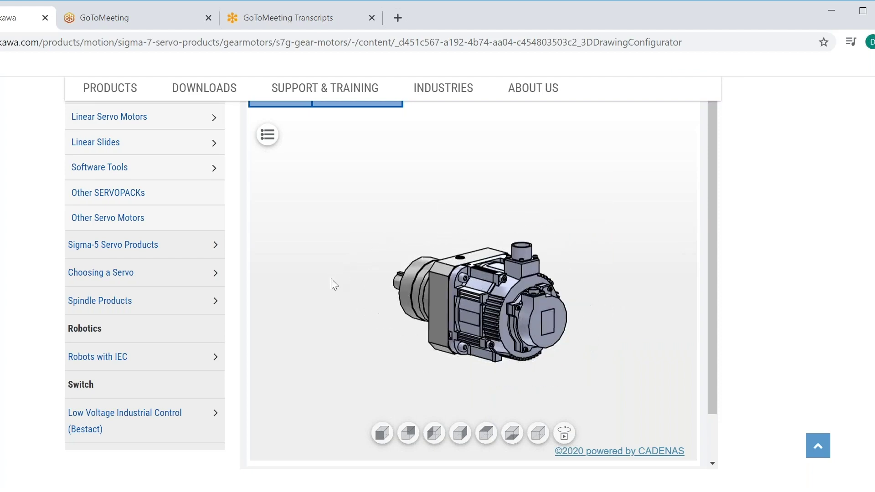
{"action": "scroll", "coordinate": [331, 279], "scroll_direction": "up", "scroll_amount": 3}
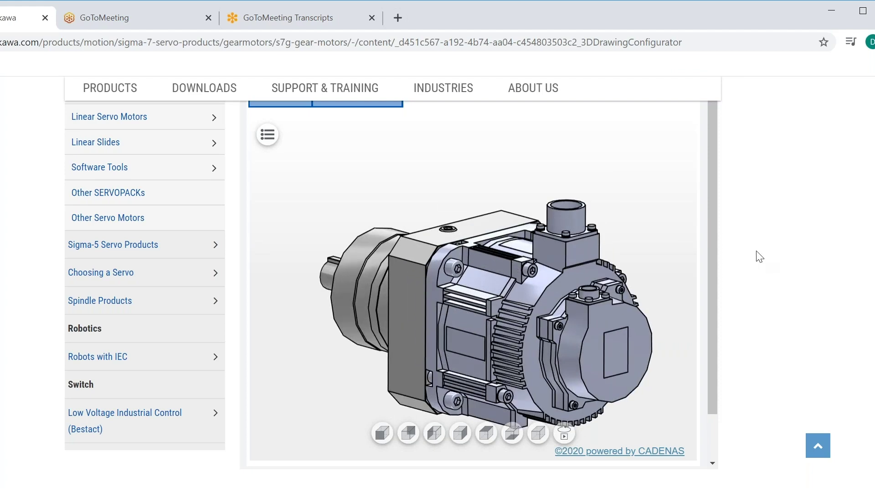
{"action": "scroll", "coordinate": [759, 257], "scroll_direction": "up", "scroll_amount": 6}
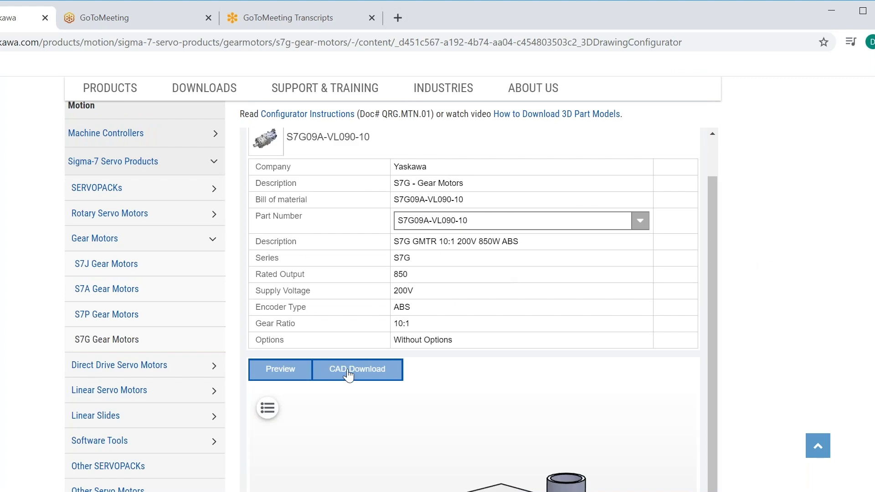
{"action": "left_click", "coordinate": [349, 375]}
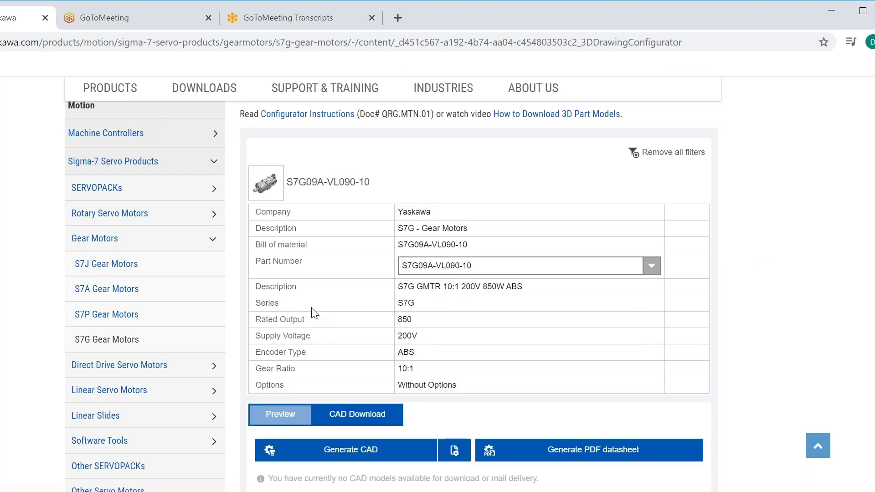
Generate and download the S7G09A-VL090-10 STEP AP203 CAD zip, then switch to File Explorer.
{"action": "scroll", "coordinate": [314, 313], "scroll_direction": "down", "scroll_amount": 3}
{"action": "left_click", "coordinate": [353, 319]}
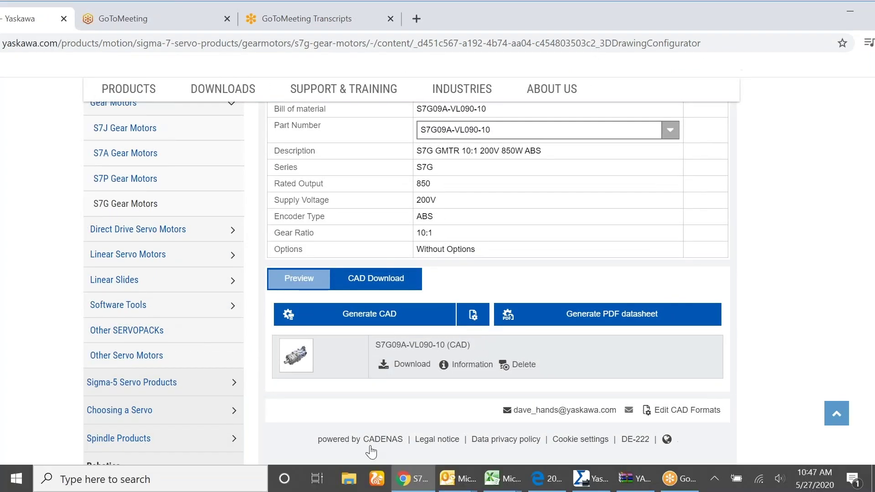
{"action": "left_click", "coordinate": [349, 479]}
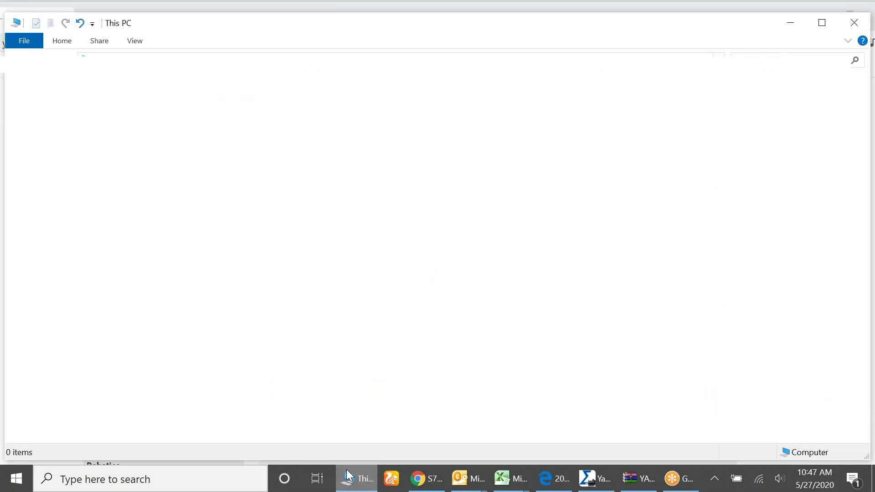
Open the YASKAWA_USA_S7G09AVL09010 (7).zip archive from Downloads in WinRAR.
{"action": "left_click", "coordinate": [64, 80]}
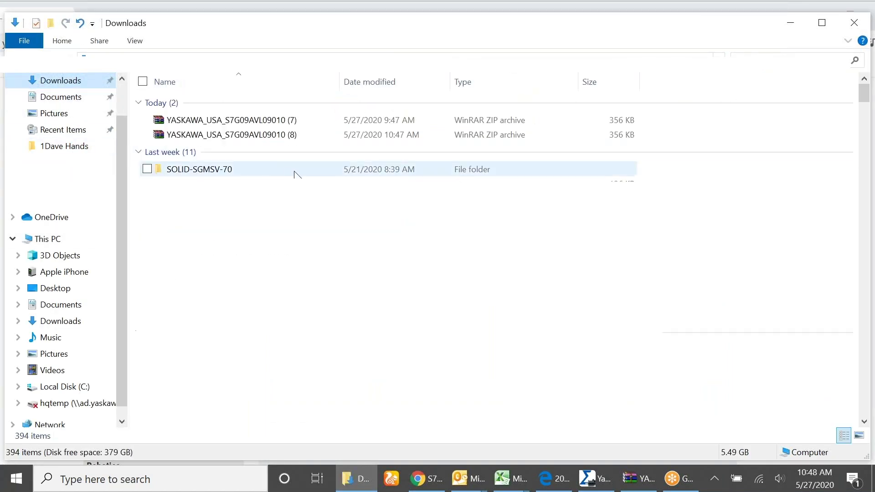
{"action": "left_click", "coordinate": [281, 120]}
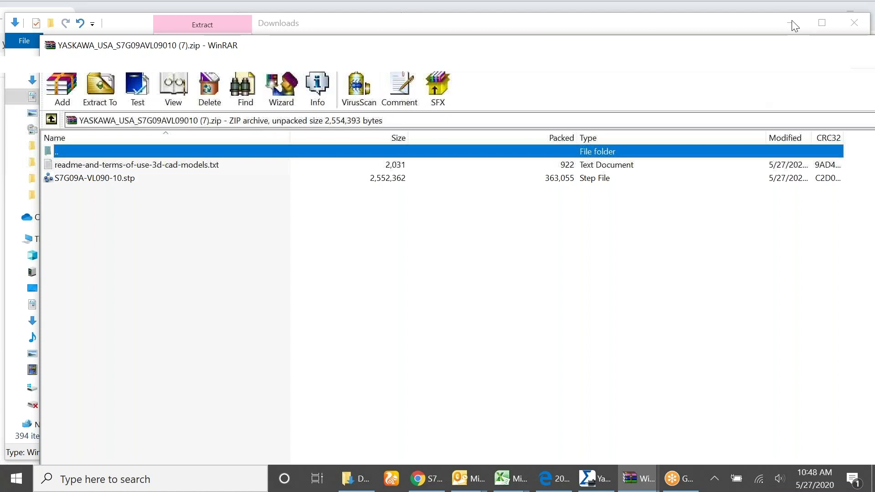
Minimize the WinRAR and File Explorer windows to return to the CAD configurator page.
{"action": "left_click_drag", "start_coordinate": [748, 47], "coordinate": [513, 93]}
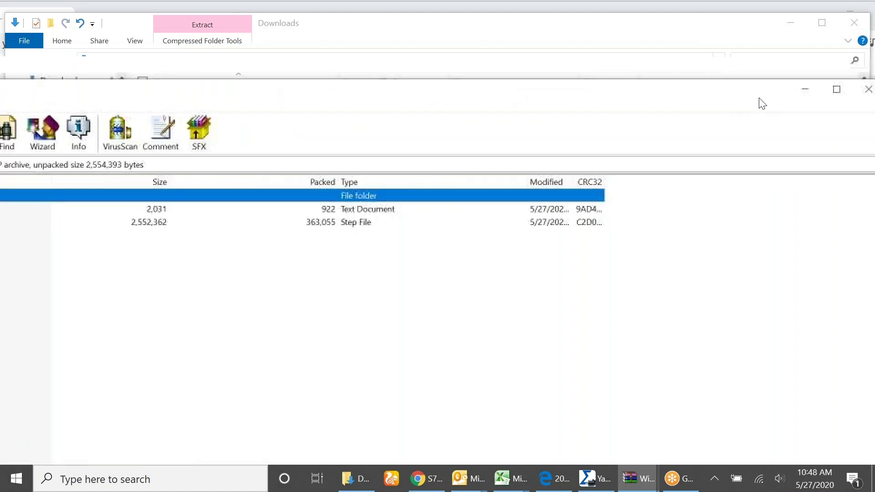
{"action": "left_click", "coordinate": [797, 90]}
{"action": "left_click", "coordinate": [790, 23]}
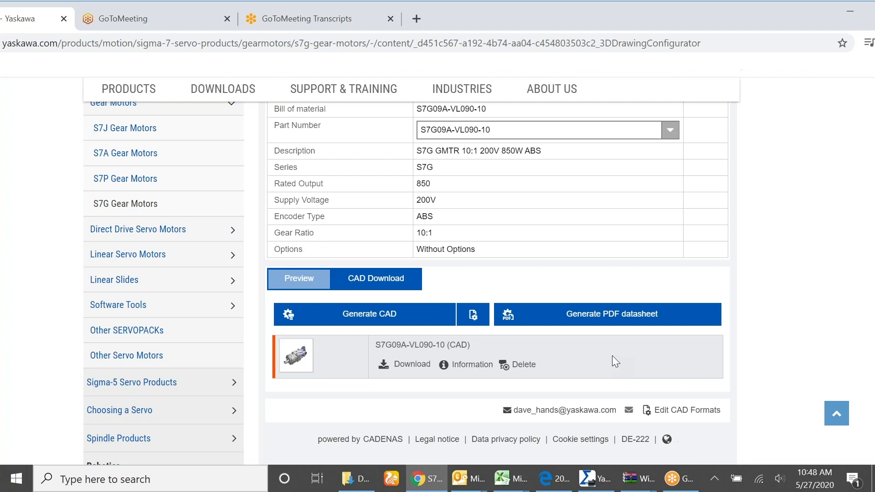
{"action": "left_click", "coordinate": [679, 313]}
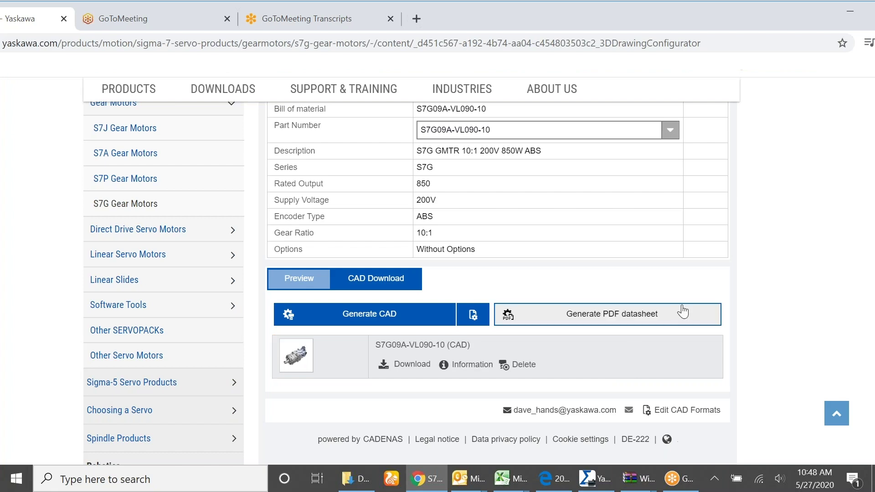
{"action": "scroll", "coordinate": [456, 330], "scroll_direction": "up", "scroll_amount": 4}
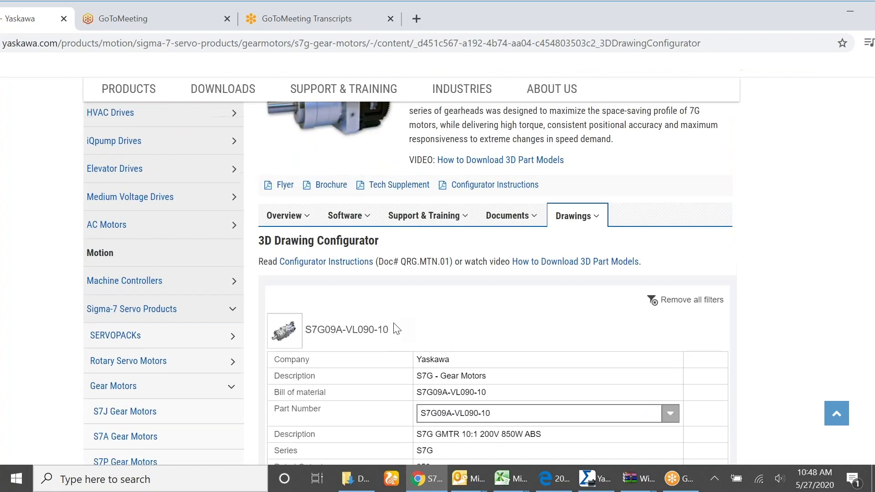
{"action": "scroll", "coordinate": [476, 336], "scroll_direction": "down", "scroll_amount": 5}
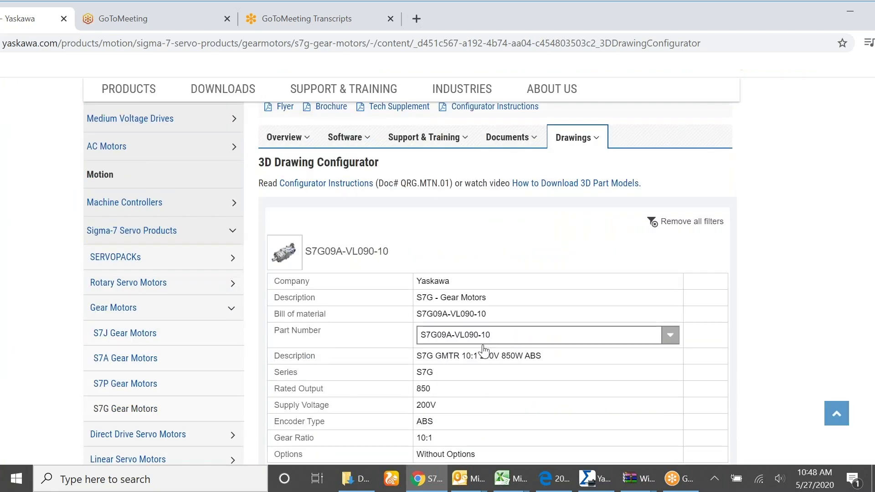
{"action": "scroll", "coordinate": [484, 351], "scroll_direction": "down", "scroll_amount": 4}
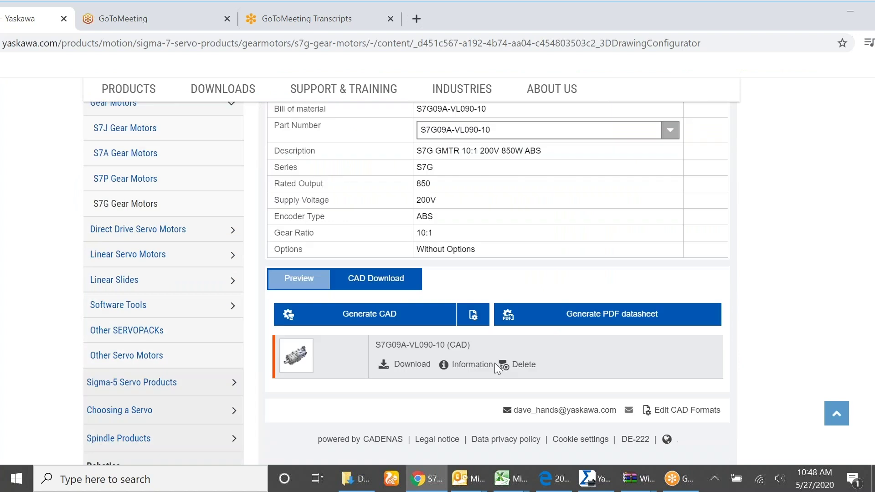